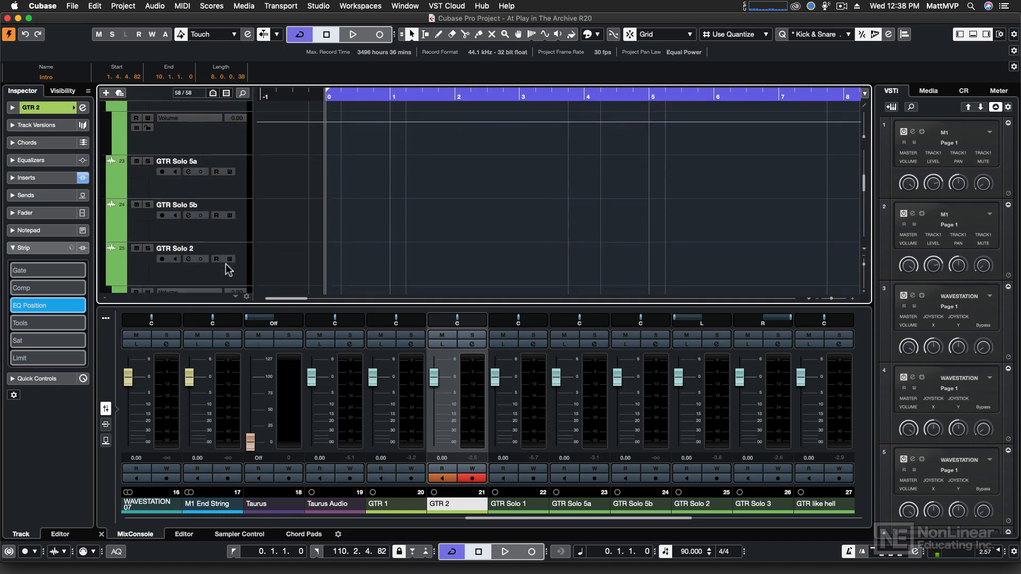
Step: Insert the Rotary modulation effect into the second insert slot of the GTR like hell track
click(226, 243)
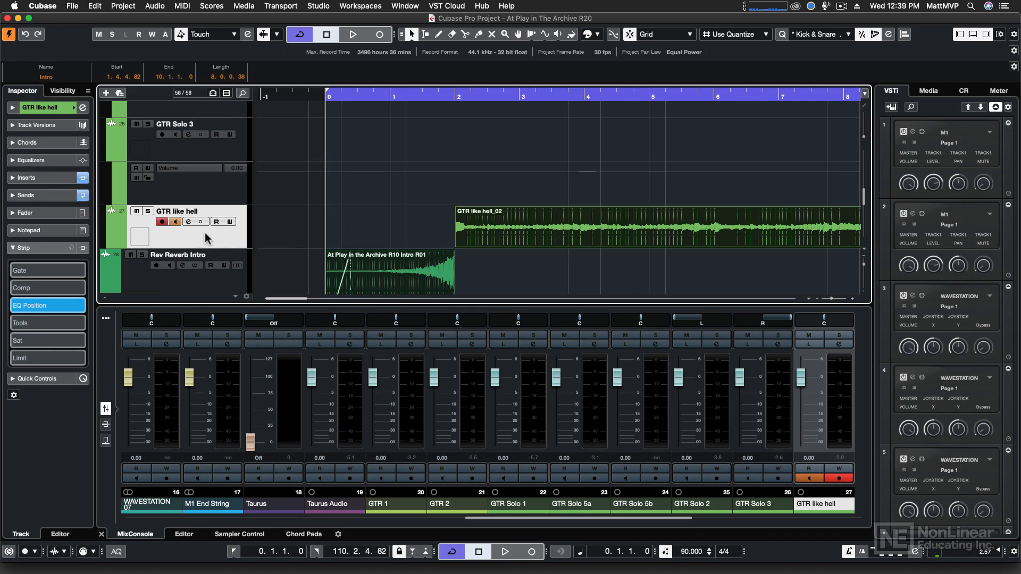
click(47, 178)
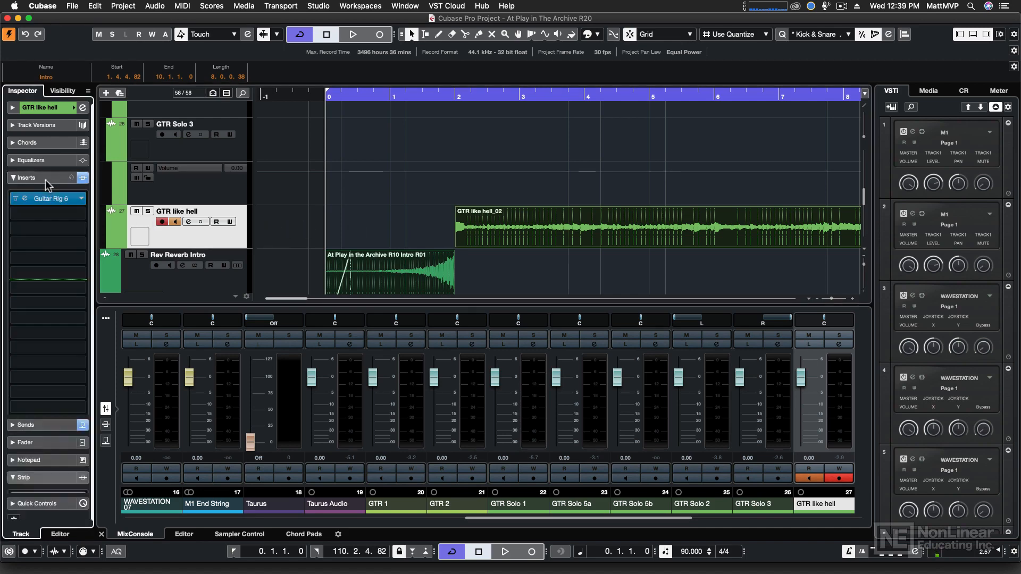
click(78, 213)
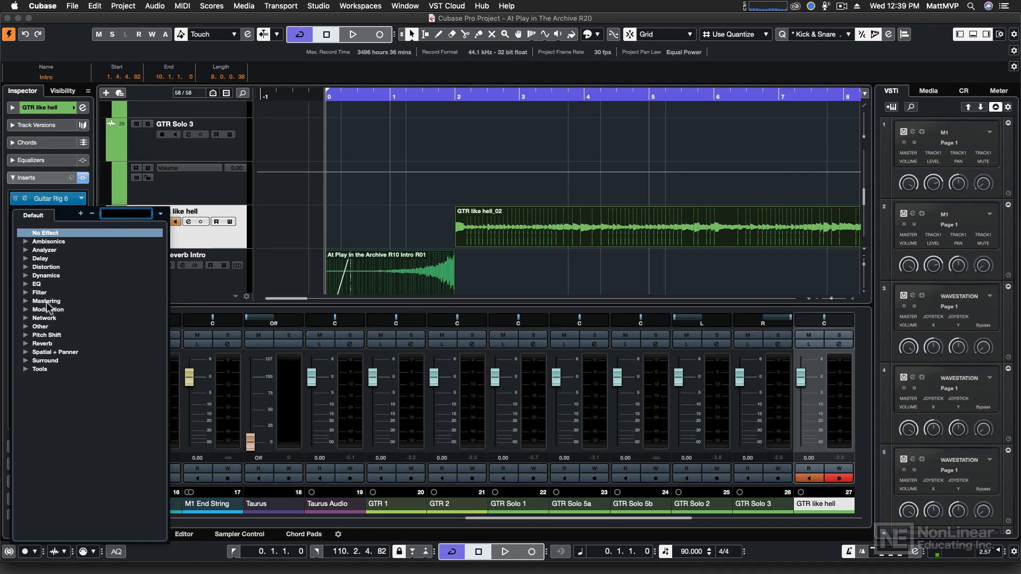
click(27, 311)
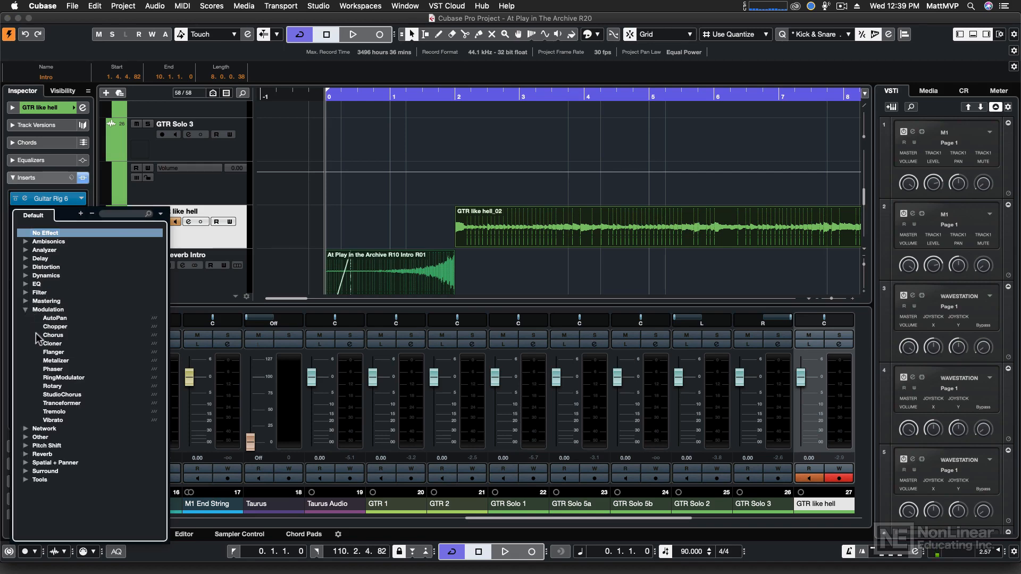
click(61, 387)
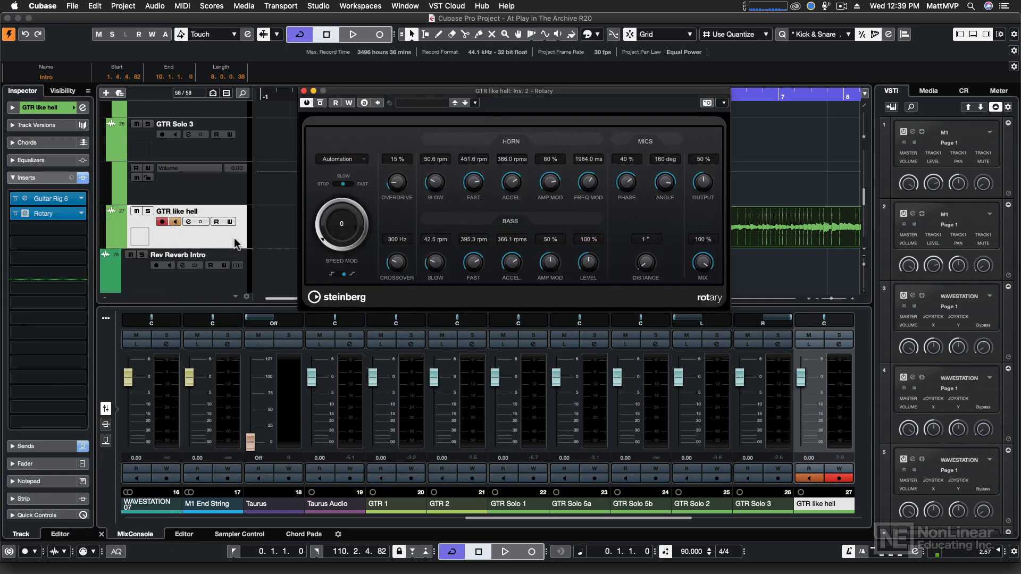
Step: Solo the GTR like hell track and play the project briefly to audition it
click(148, 211)
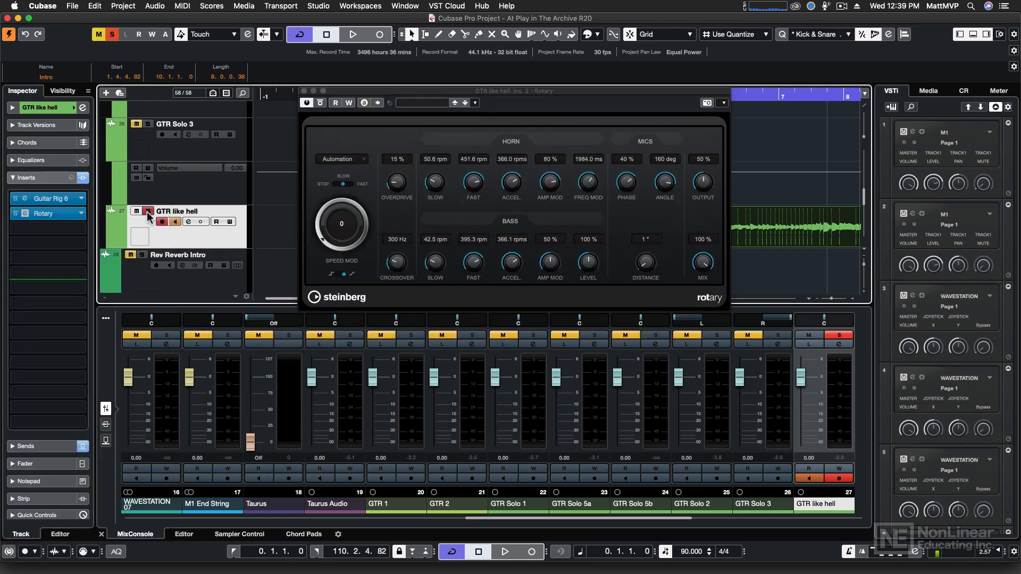
key(space)
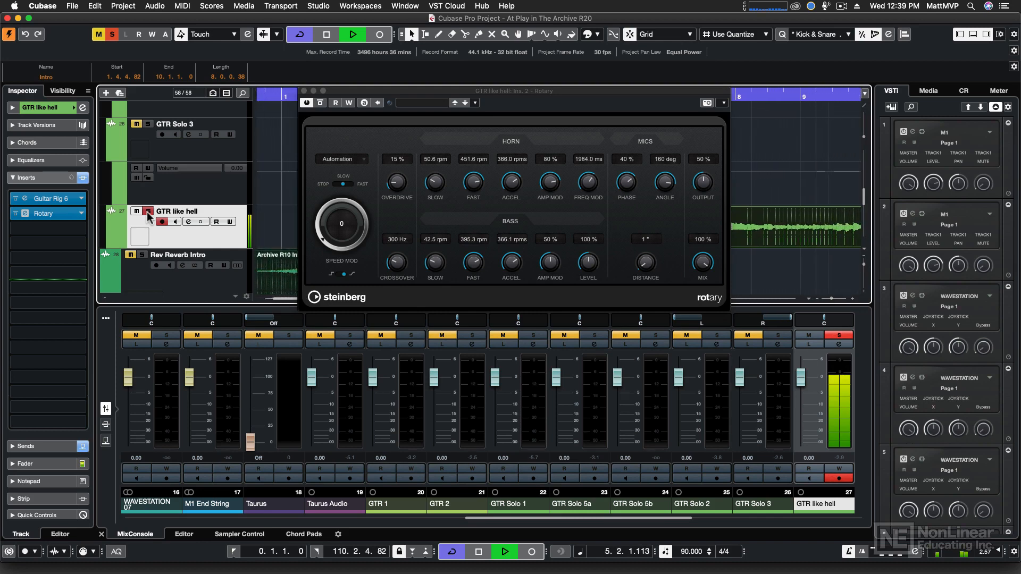
key(space)
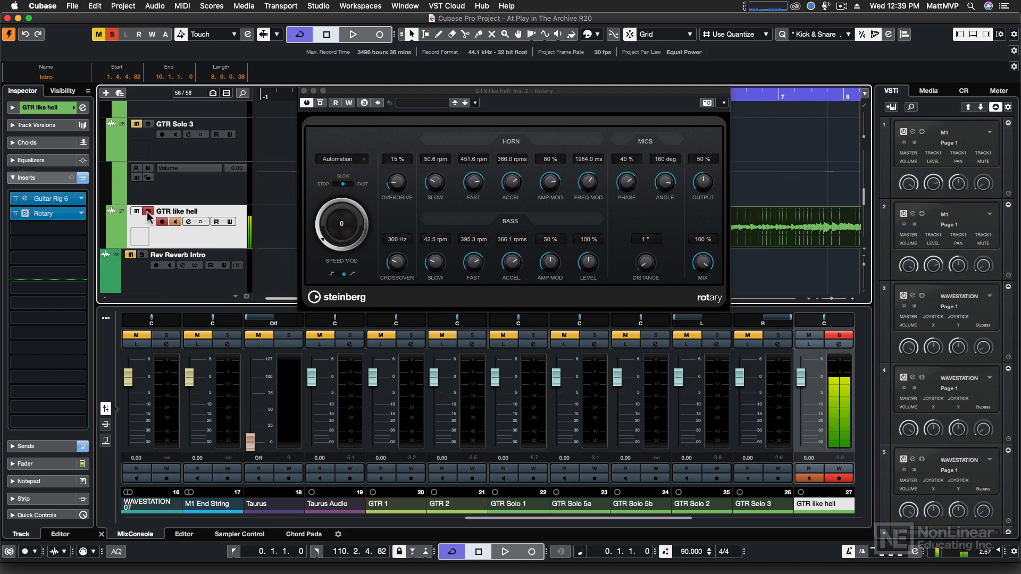
Step: Close the Rotary window and clear the second insert slot back to No Effect
click(303, 91)
click(81, 213)
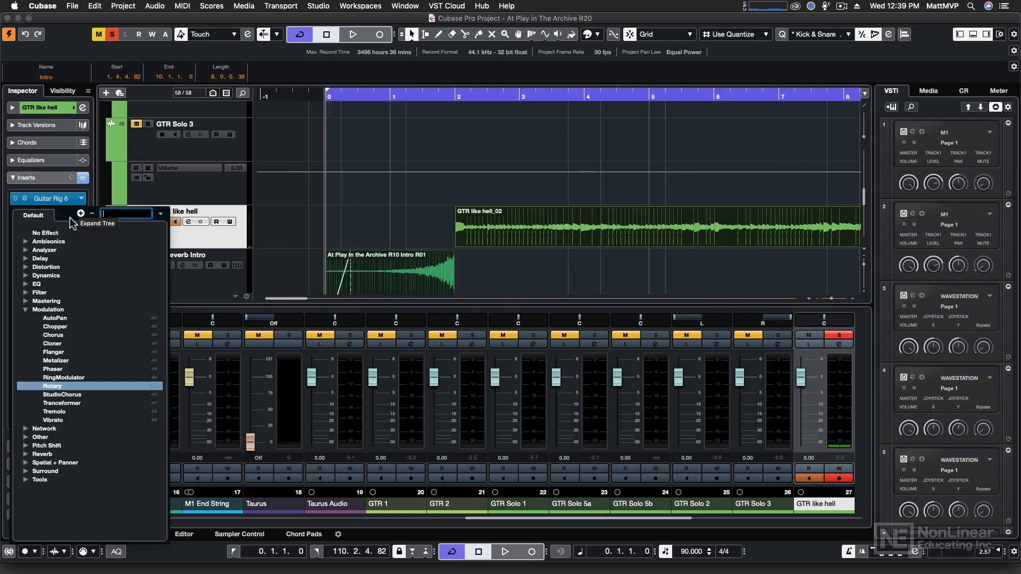
click(50, 233)
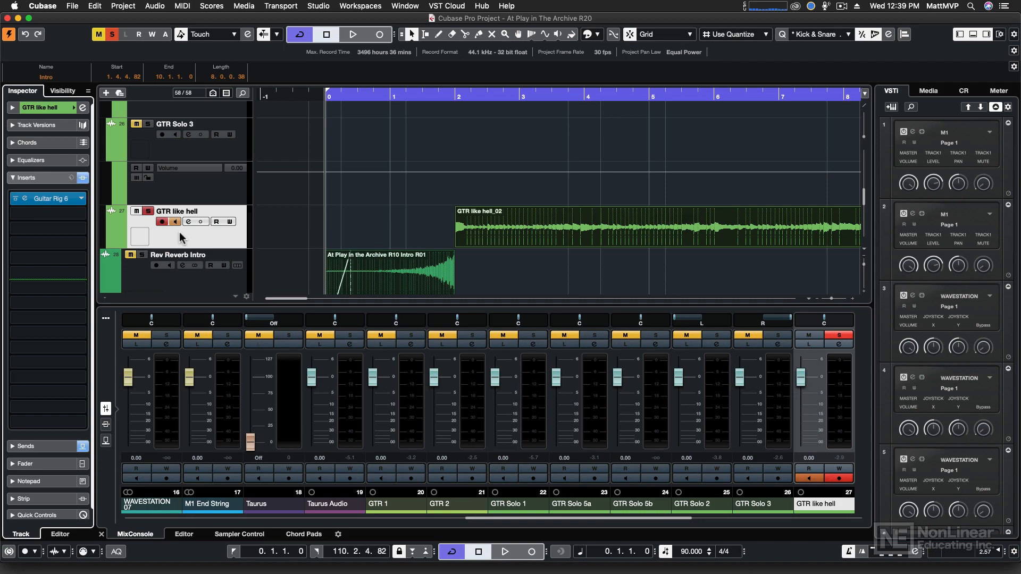
Step: Add a group channel named GTR Rotary to the selected GTR like hell channel in the MixConsole
key(F3)
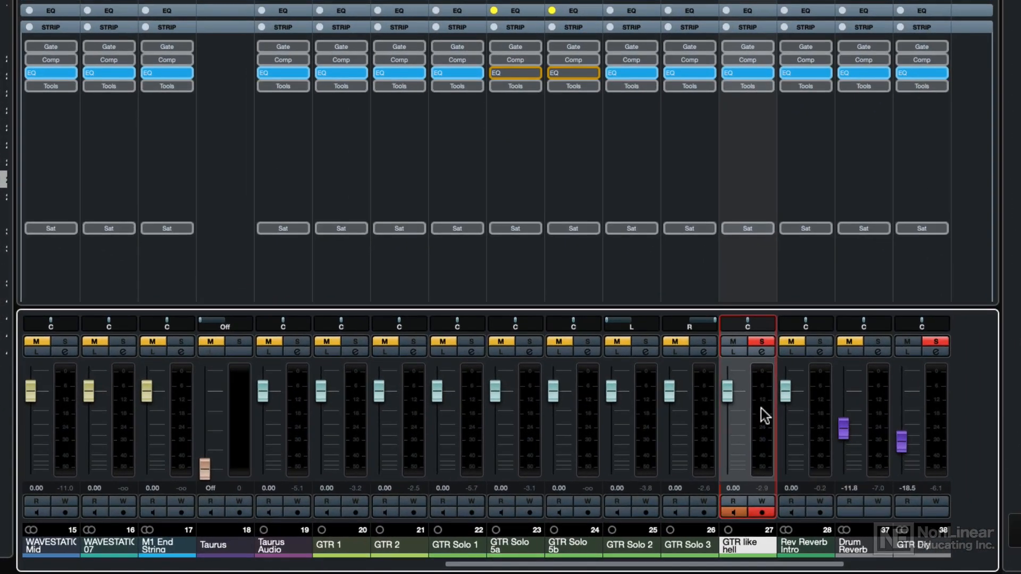
right_click(760, 400)
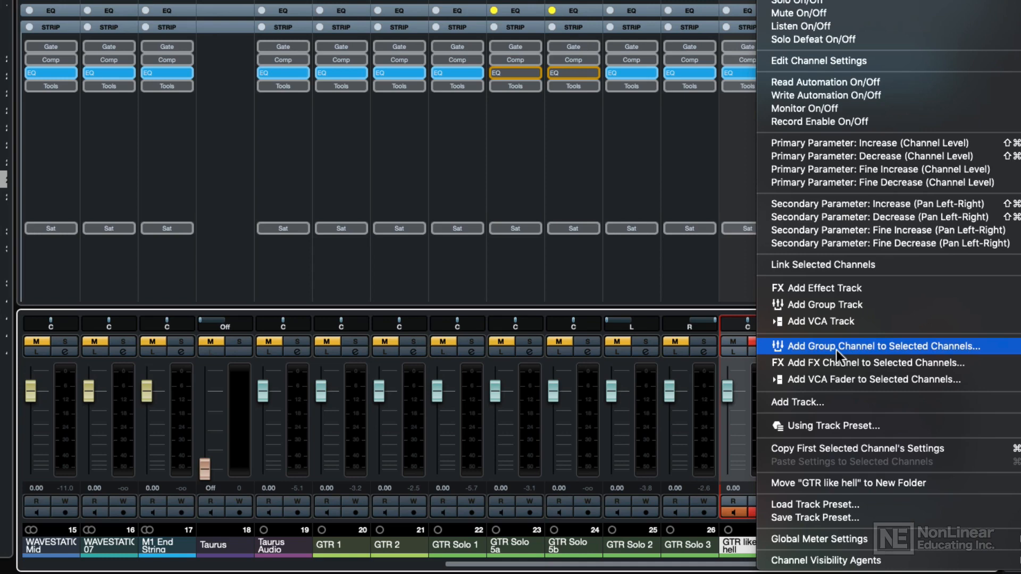
click(837, 350)
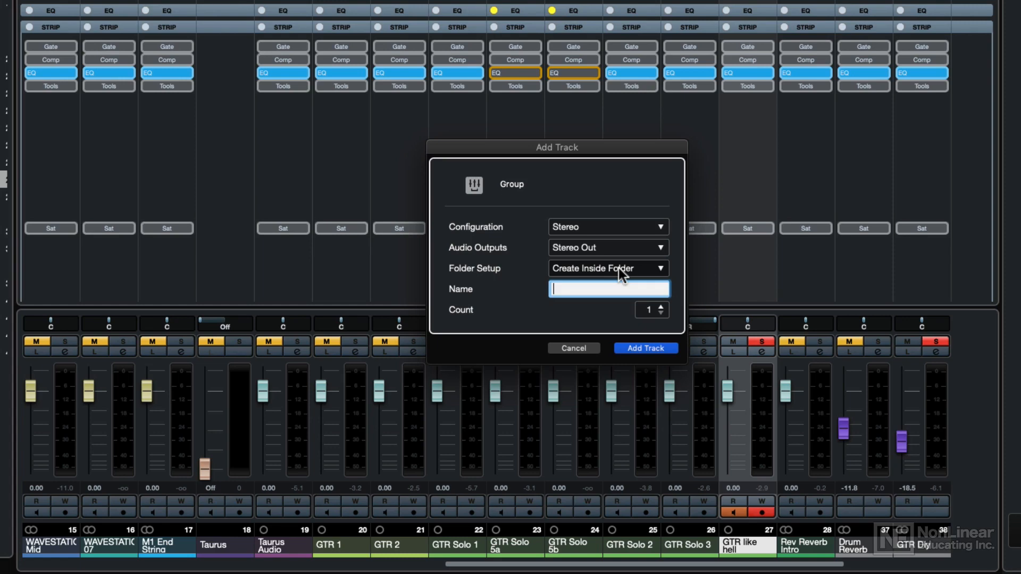
text(GTR Rotary)
key(Return)
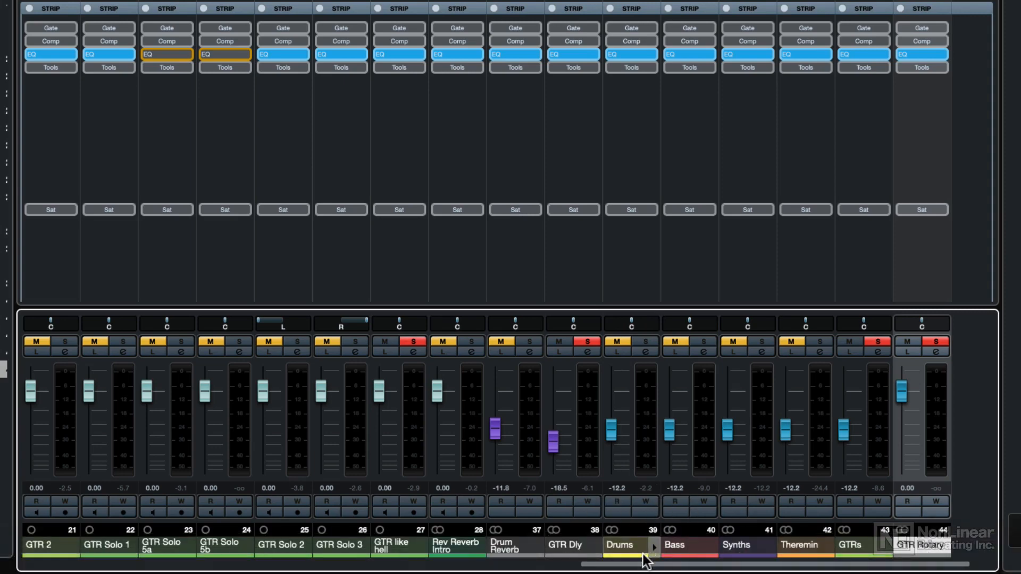
Step: Load the Rotary effect into the first insert slot of the GTR Rotary group channel
drag(643, 562, 664, 564)
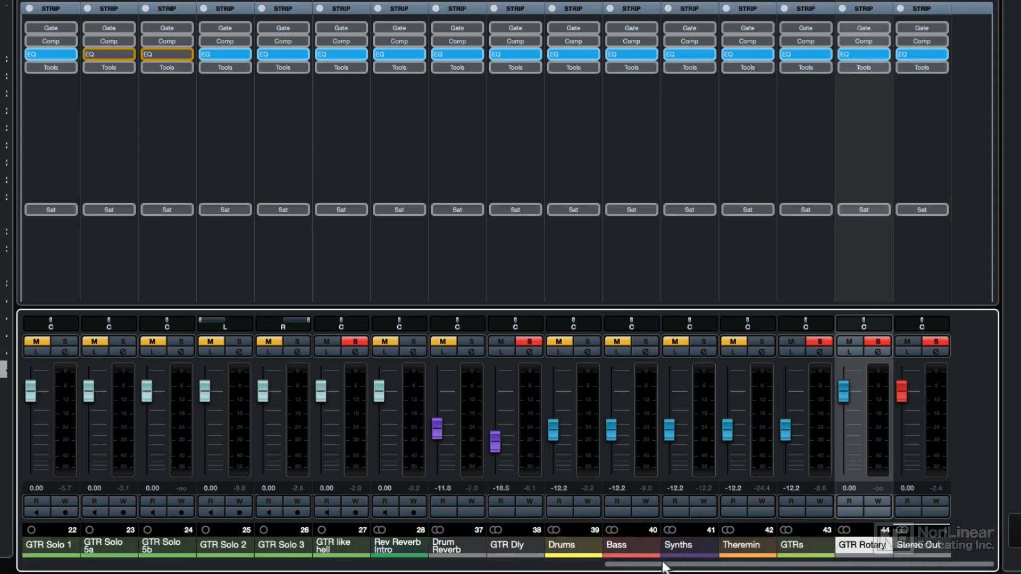
click(899, 556)
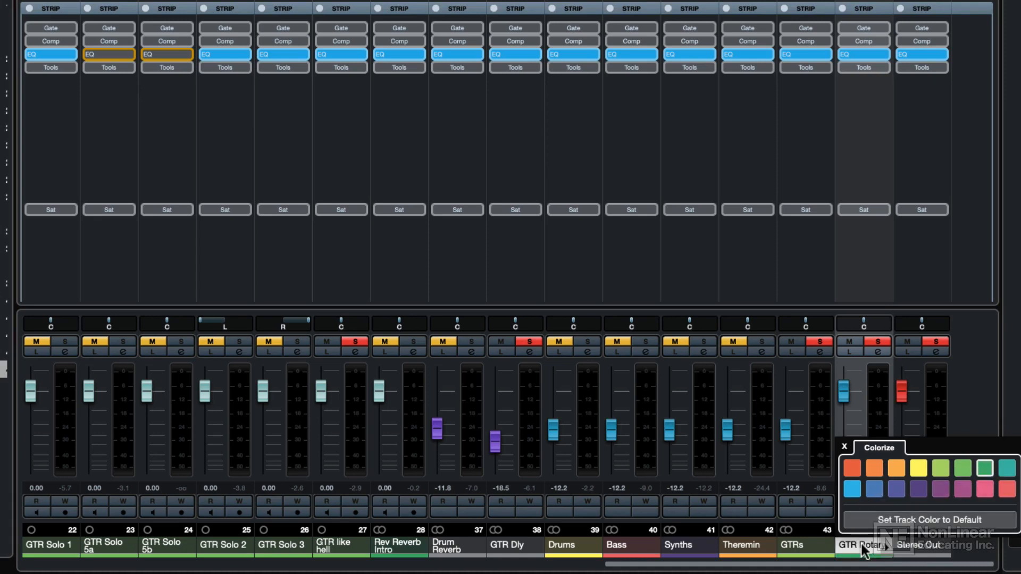
click(878, 399)
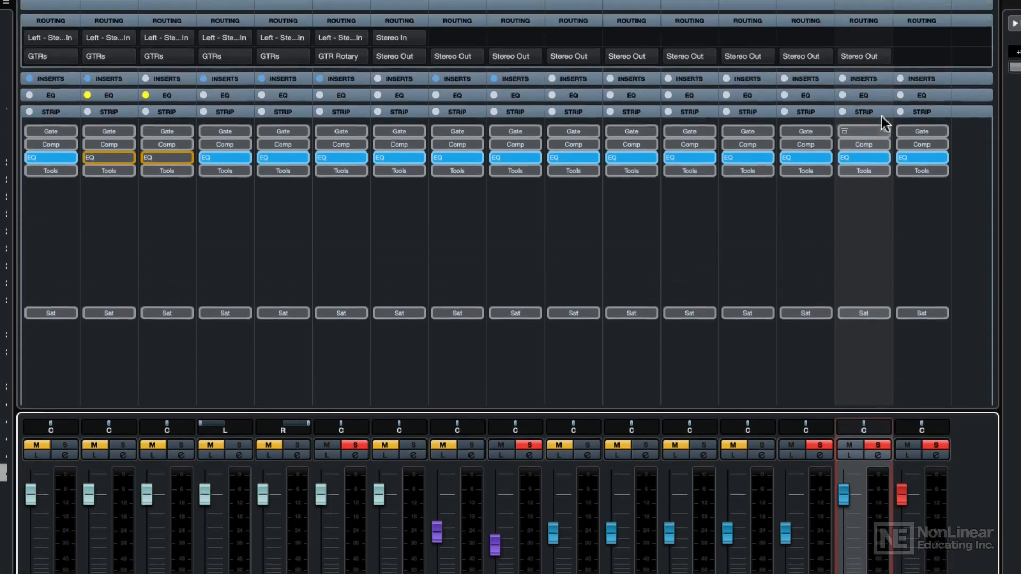
click(866, 78)
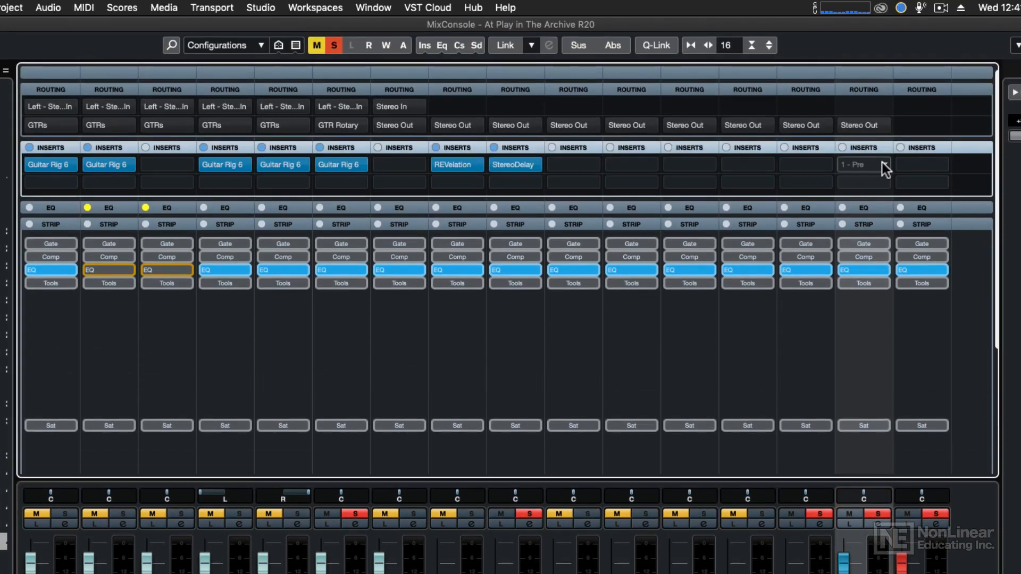
click(882, 162)
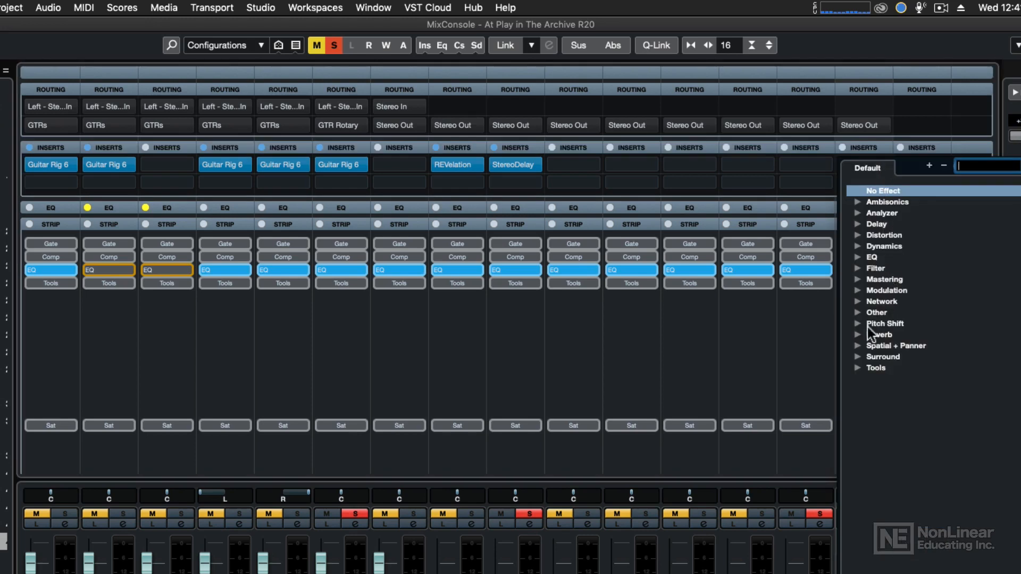
click(856, 291)
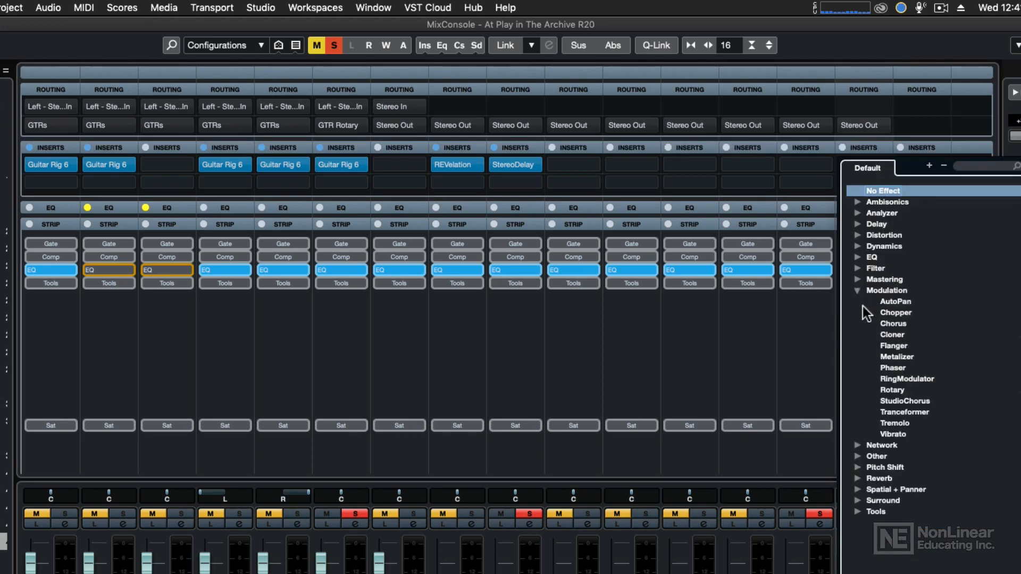
click(905, 390)
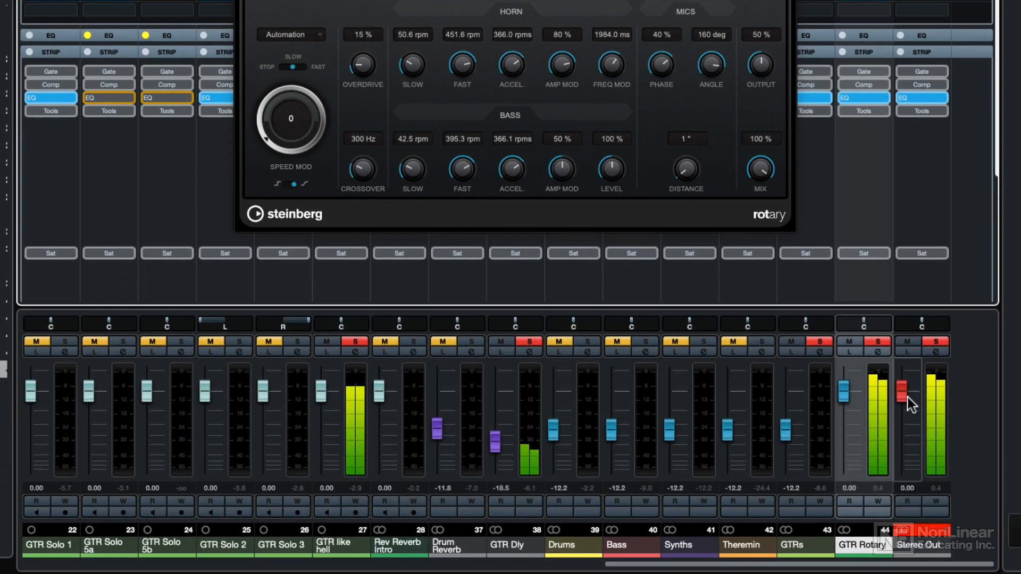
Step: Lower the GTR Rotary channel fader and load the Guitar Solo preset into the Rotary effect
drag(844, 403, 845, 434)
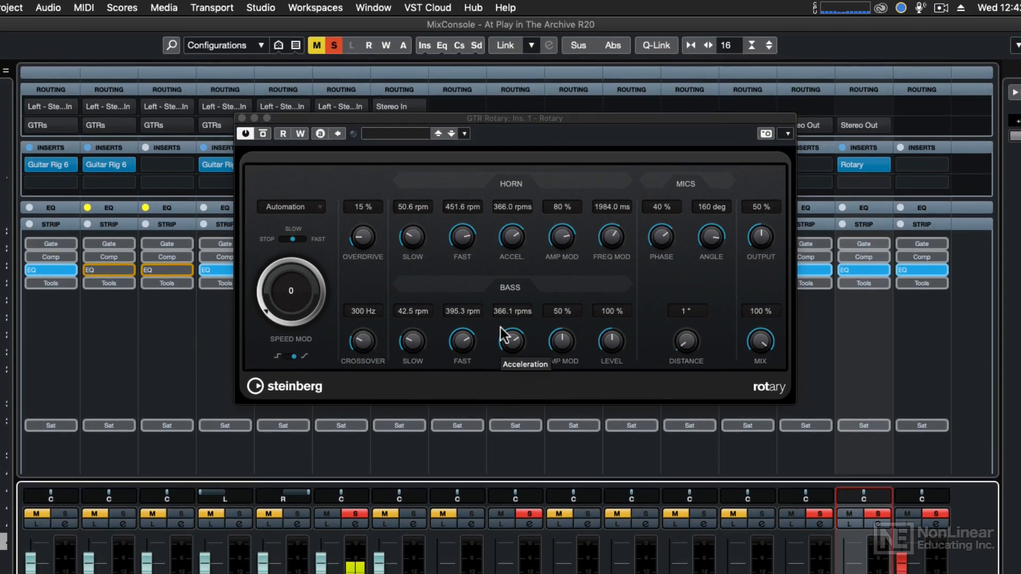
click(395, 134)
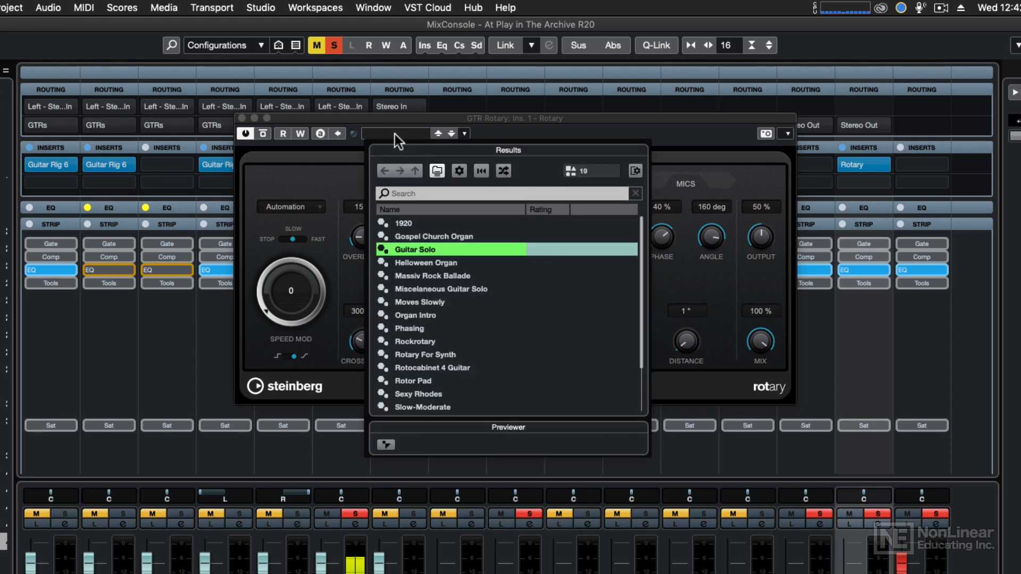
double_click(407, 245)
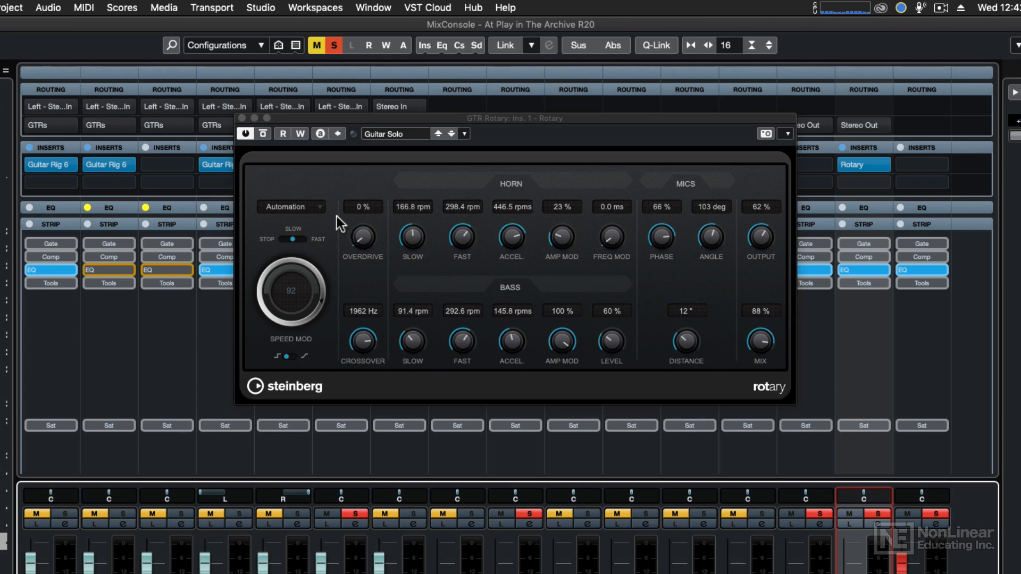
Step: Enable automation read and write on the Rotary plugin, keeping its speed control source on Automation
click(301, 135)
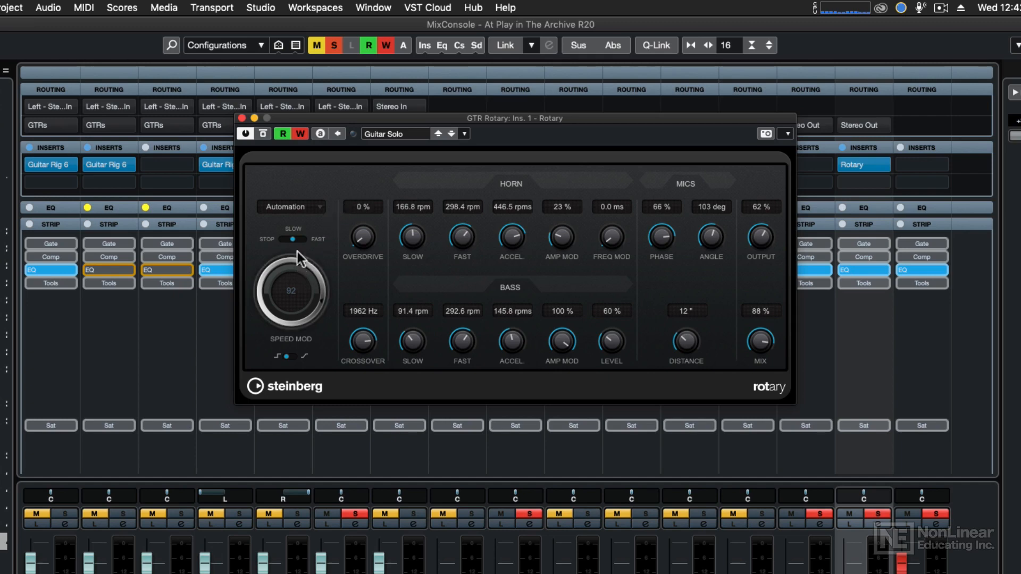
click(294, 207)
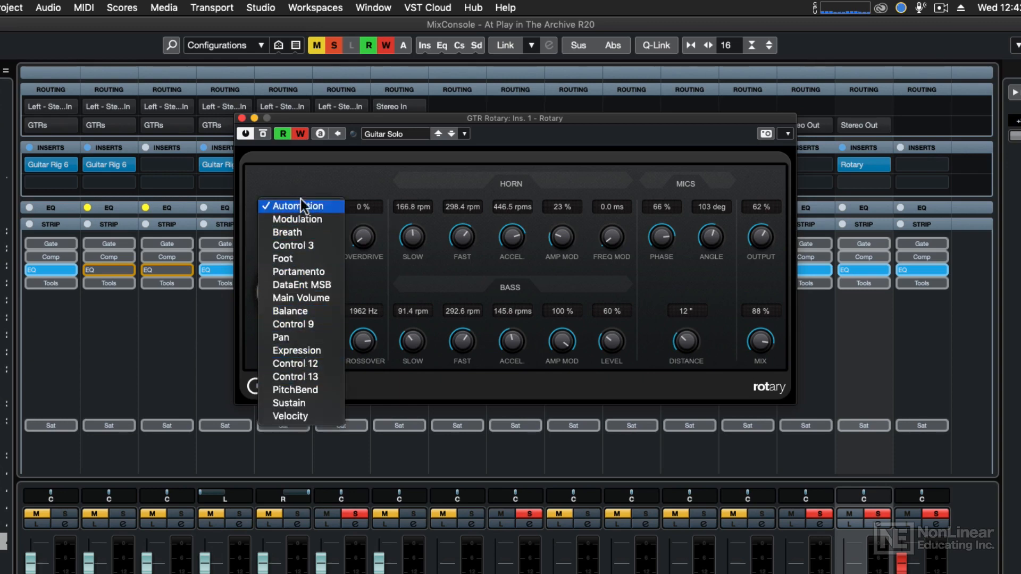
click(302, 180)
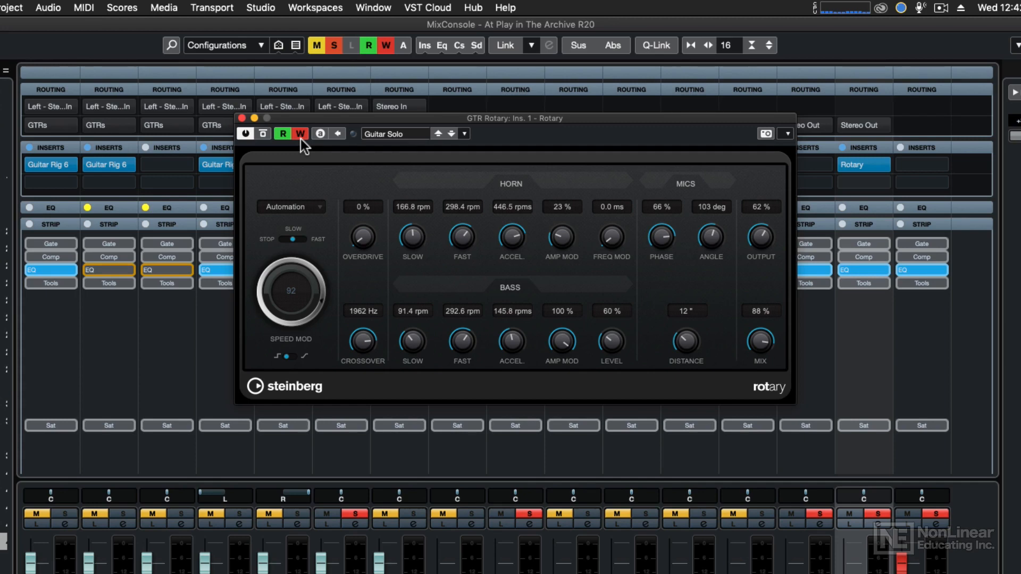
Step: Toggle the Rotary speed switch between Slow and Fast repeatedly to write speed automation
click(304, 238)
click(302, 240)
click(303, 240)
click(303, 240)
click(303, 240)
click(295, 240)
click(303, 238)
click(292, 240)
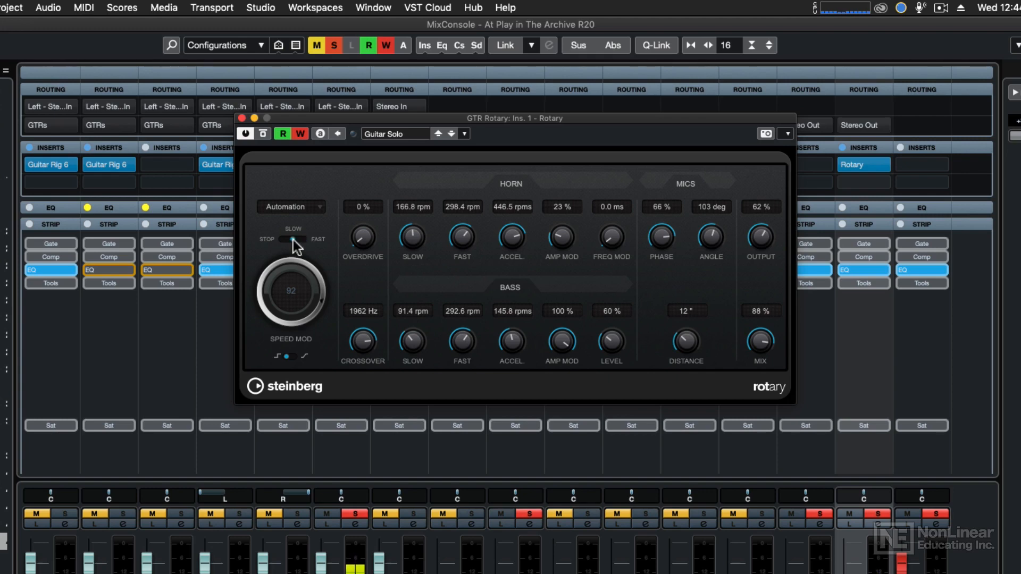